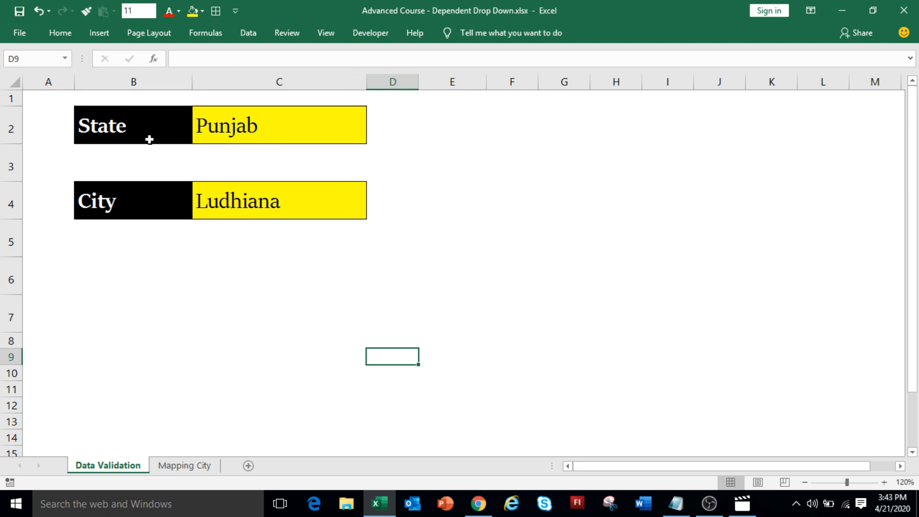
# Step: Examine the choices in the State and City drop-down lists on the Data Validation sheet
pyautogui.click(253, 136)
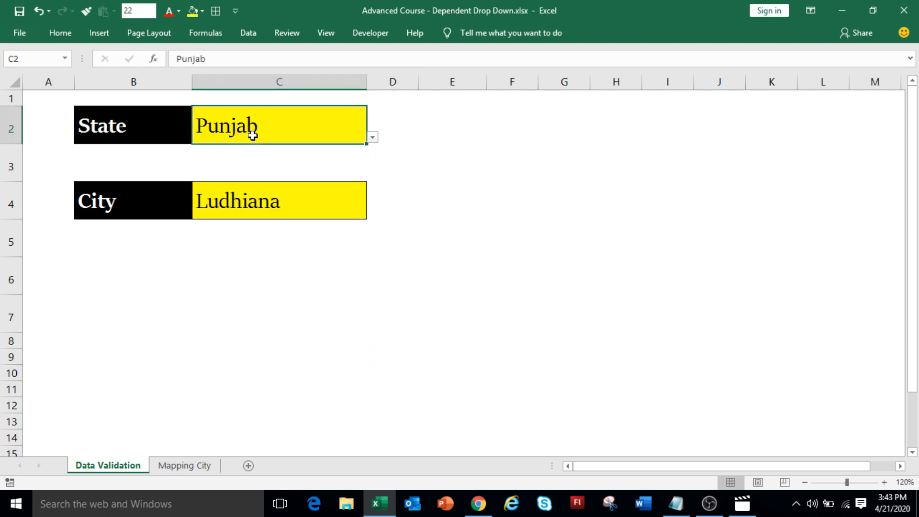
pyautogui.click(373, 137)
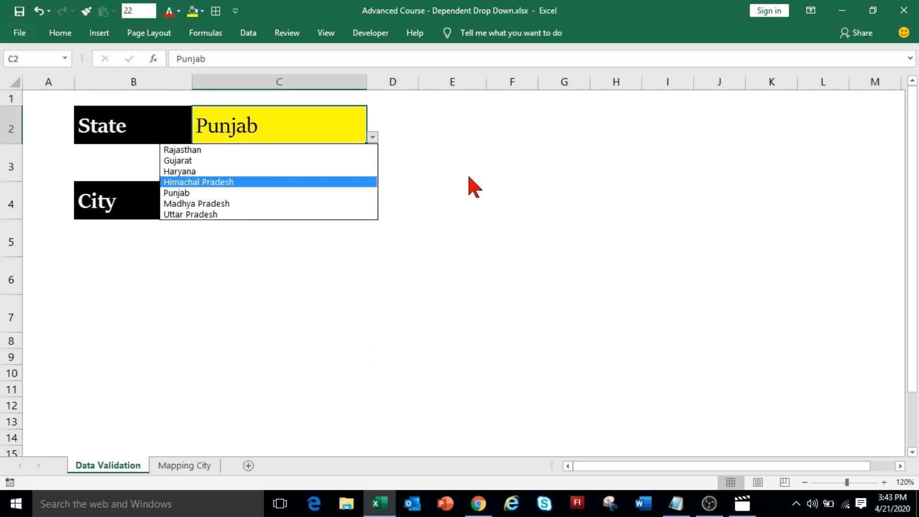
pyautogui.press('Escape')
pyautogui.click(316, 204)
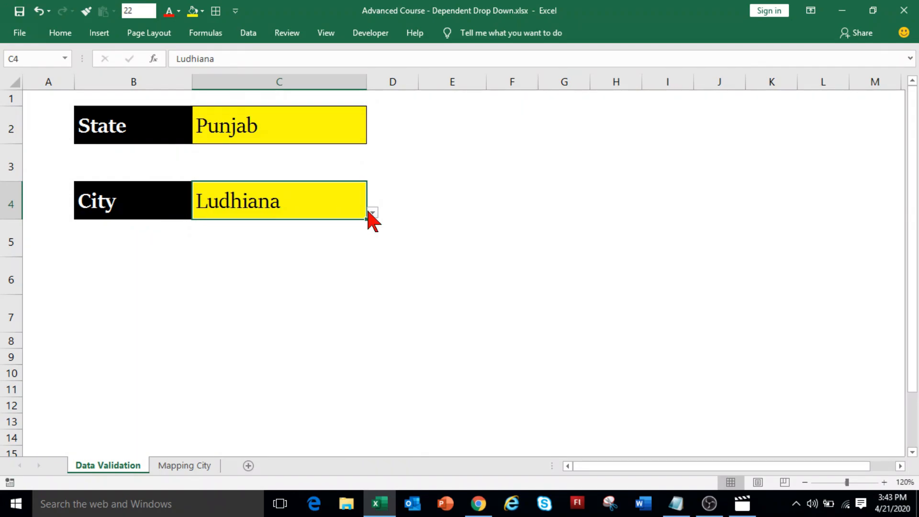
pyautogui.click(373, 212)
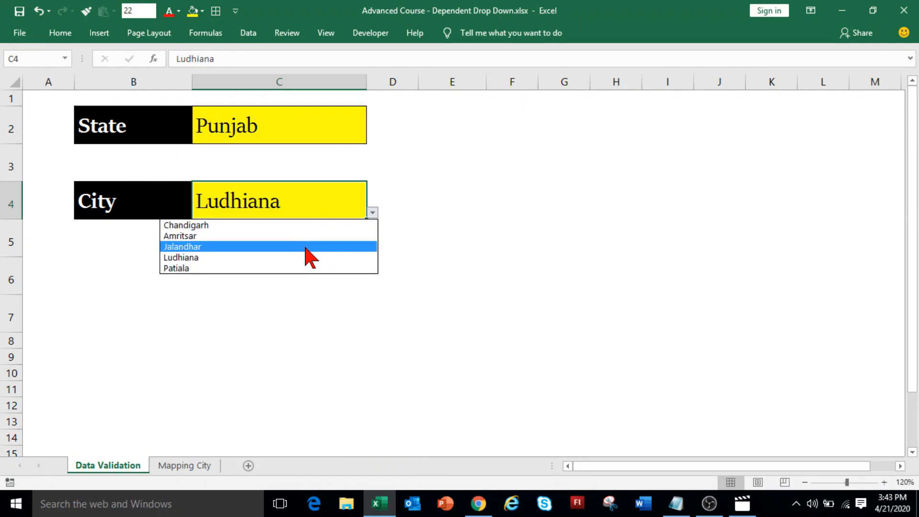
# Step: Choose Gujarat as the State in C2 and Bhavnagar as the City in C4
pyautogui.click(365, 139)
pyautogui.click(373, 137)
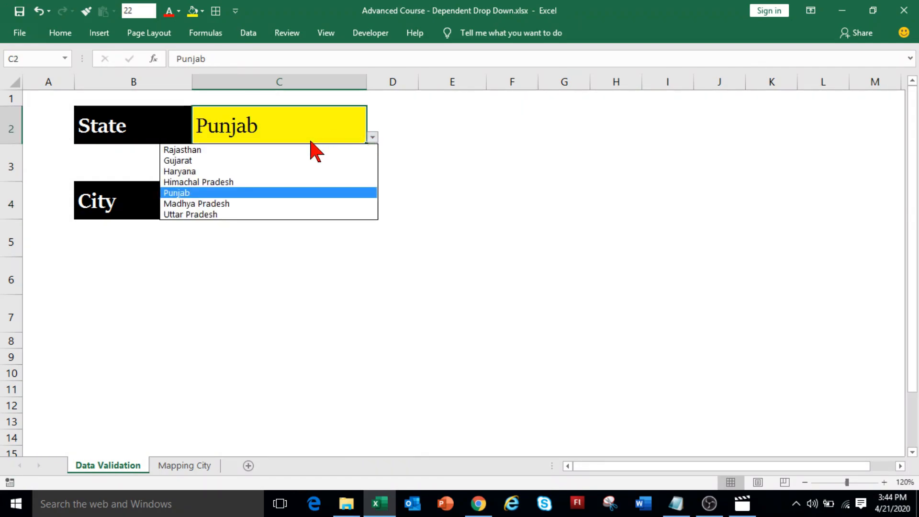
pyautogui.click(305, 158)
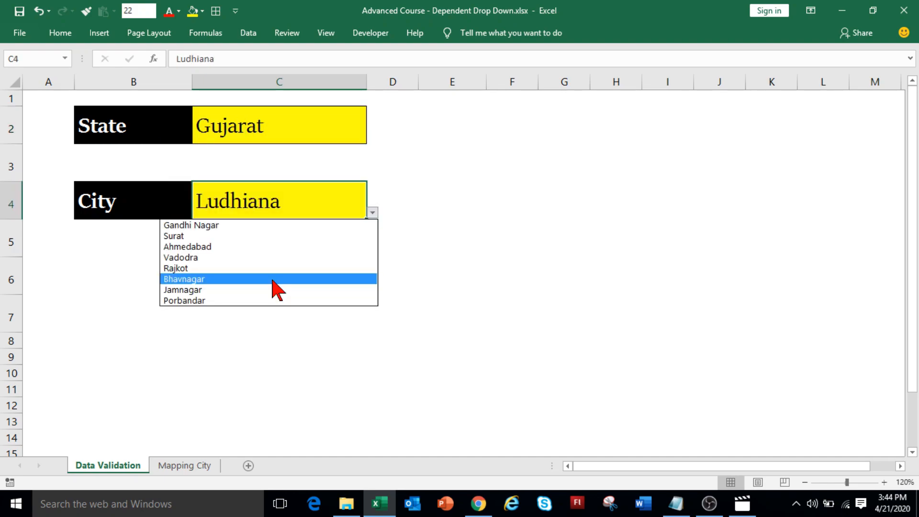
pyautogui.click(272, 279)
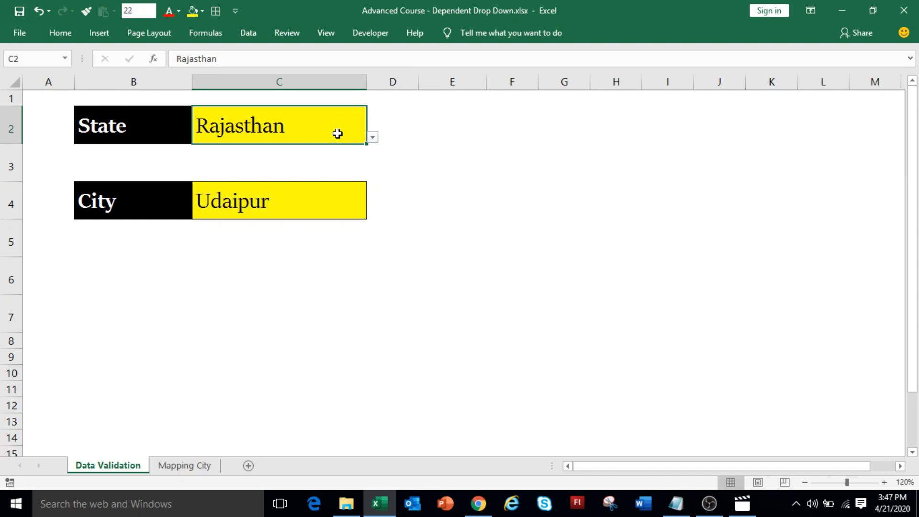
# Step: Review the State drop-down choices and the state headings in row 1 of the Mapping City sheet
pyautogui.click(373, 137)
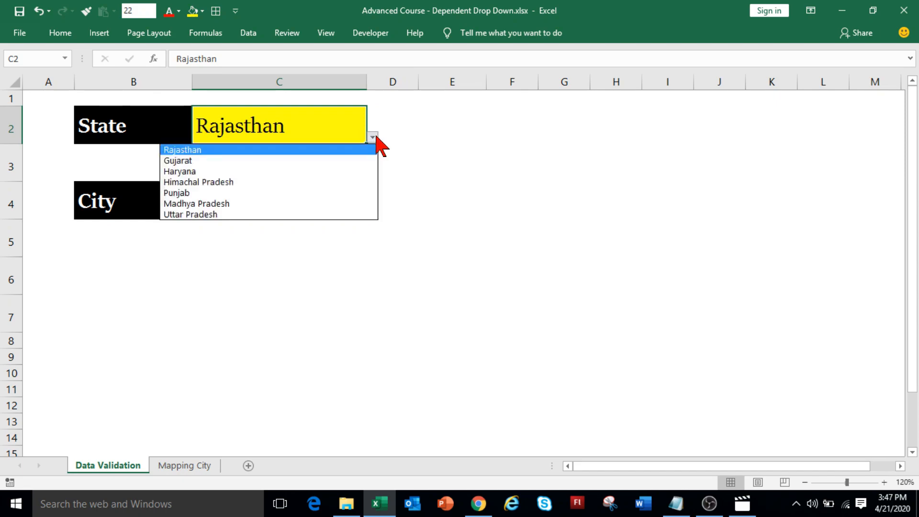
pyautogui.press('Escape')
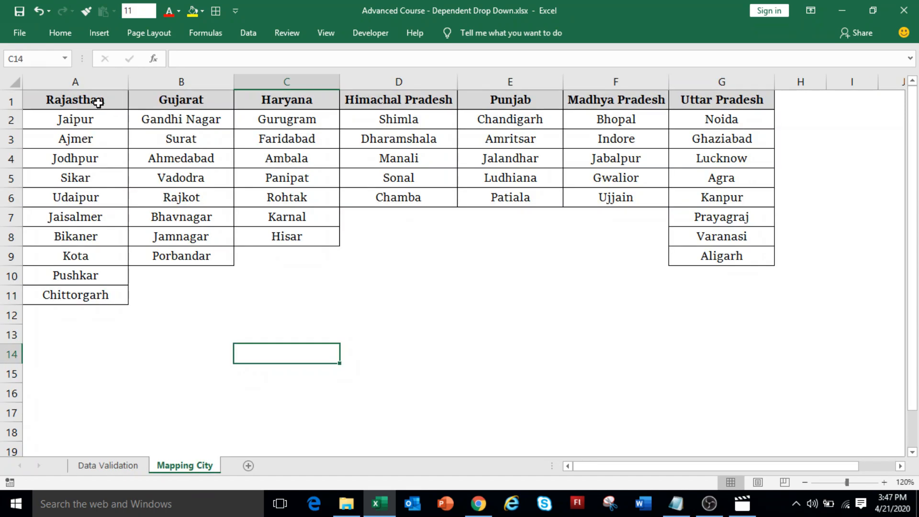
pyautogui.moveTo(98, 102); pyautogui.dragTo(706, 101)
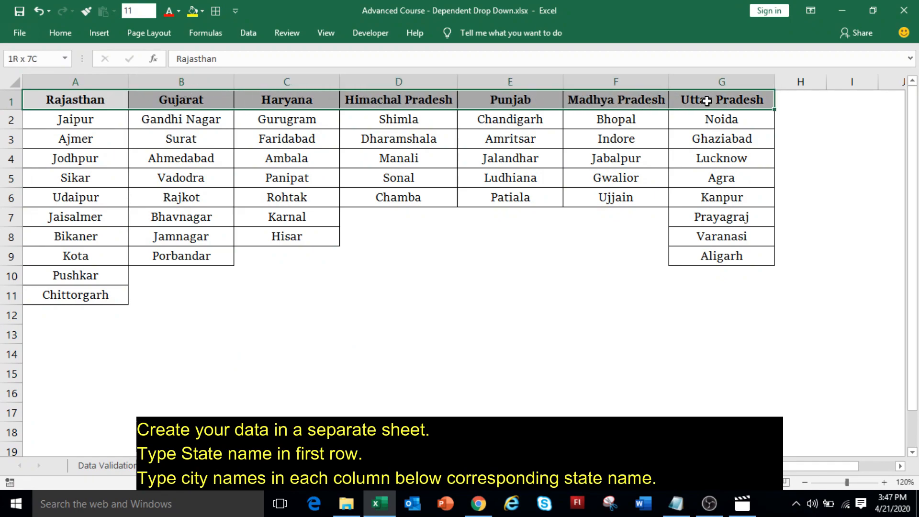
# Step: Add a Bihar column in H1 of the Mapping City sheet with the cities Patna, Gaya and Muzafarpur below it
pyautogui.click(811, 104)
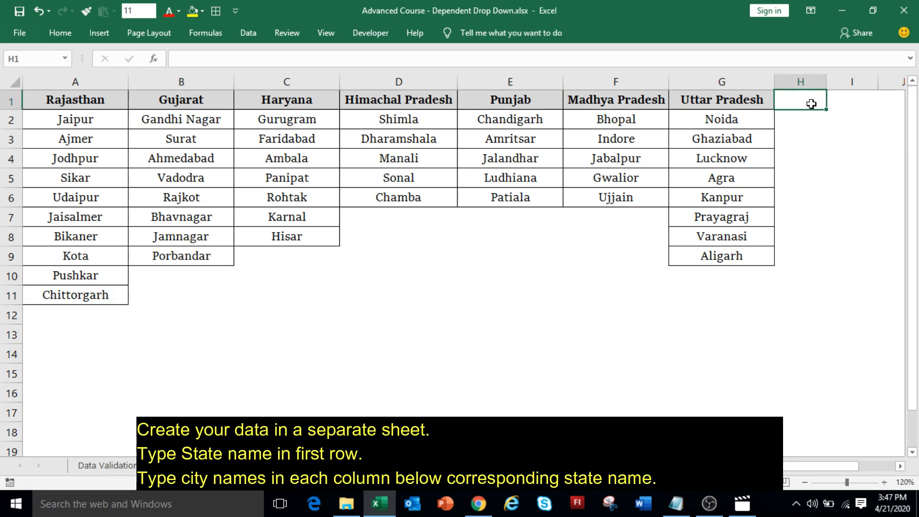
pyautogui.write('Bihar')
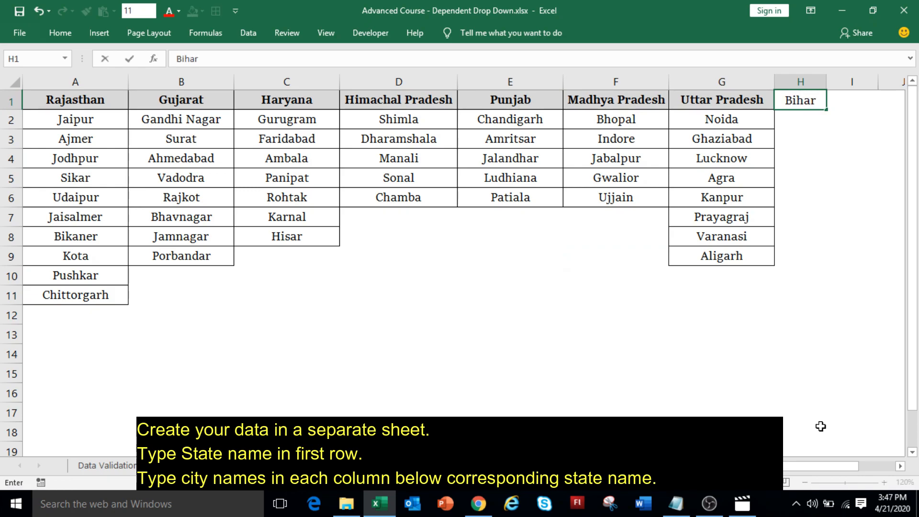
pyautogui.press('Return')
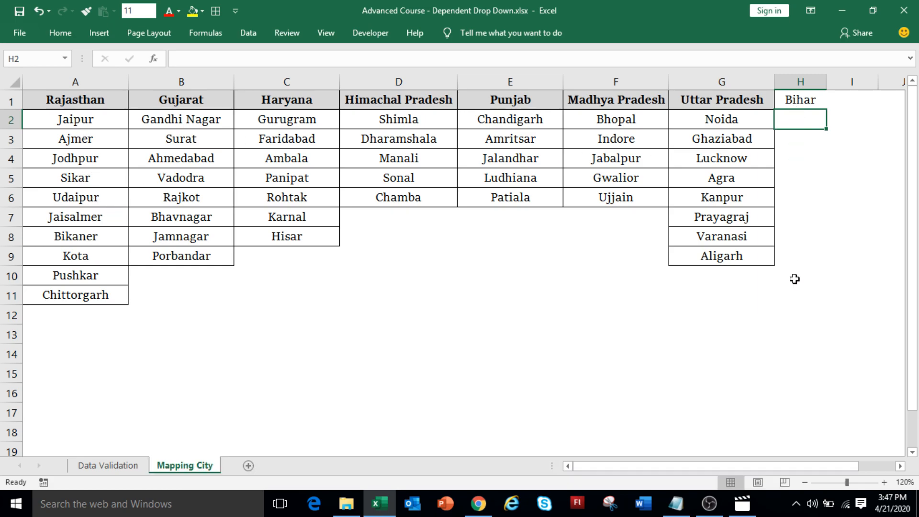
pyautogui.write('Patna')
pyautogui.press('Return')
pyautogui.write('Gaya')
pyautogui.press('Return')
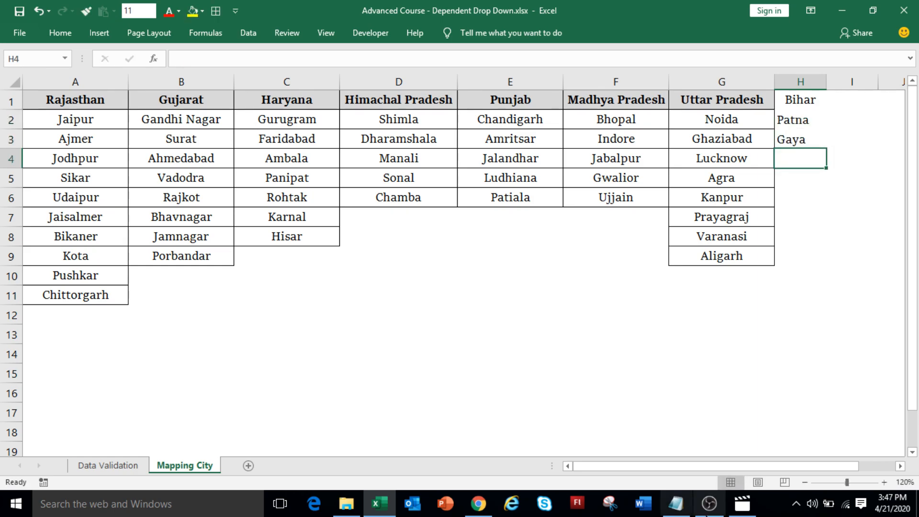
pyautogui.write('Muzafarpur')
pyautogui.moveTo(800, 120); pyautogui.dragTo(801, 158)
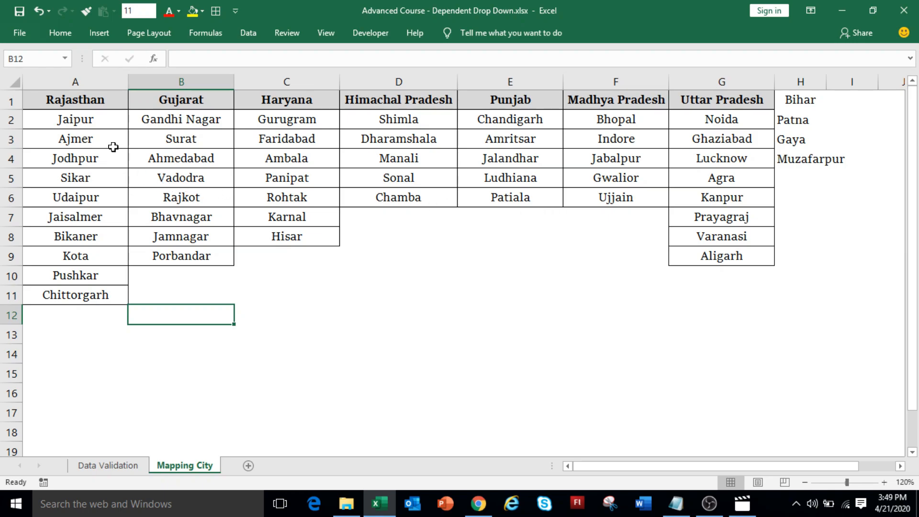
# Step: Create a named range from the Rajasthan column A1:A11, using the top row as the name
pyautogui.click(89, 99)
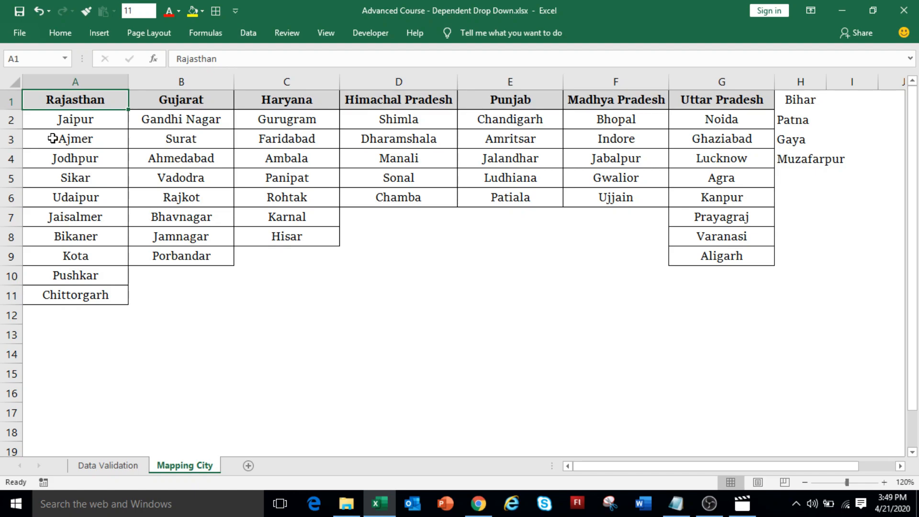
pyautogui.moveTo(66, 101); pyautogui.dragTo(55, 293)
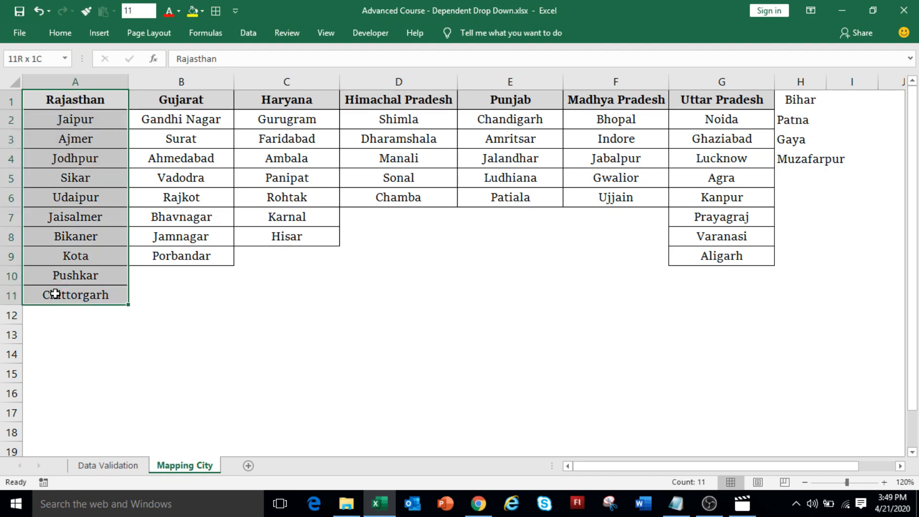
pyautogui.hotkey('ctrl', 'shift', 'F3')
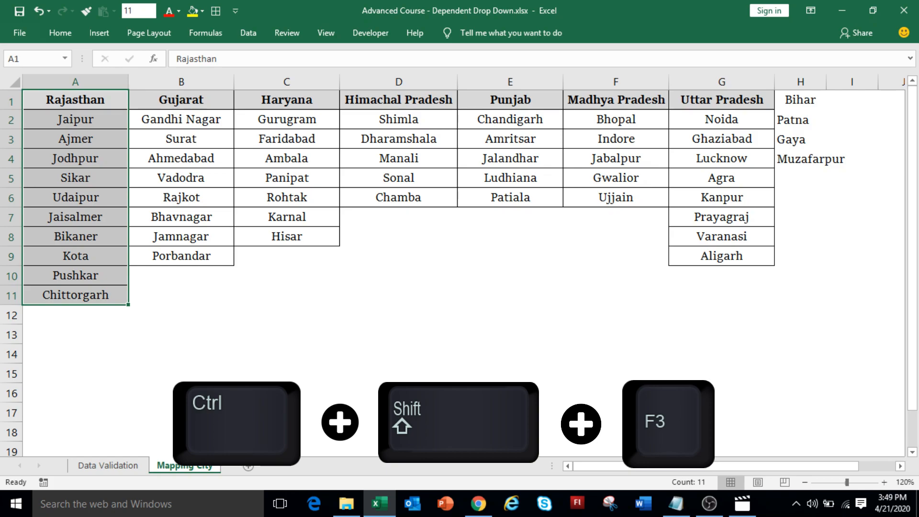
pyautogui.hotkey('ctrl', 'shift', 'F3')
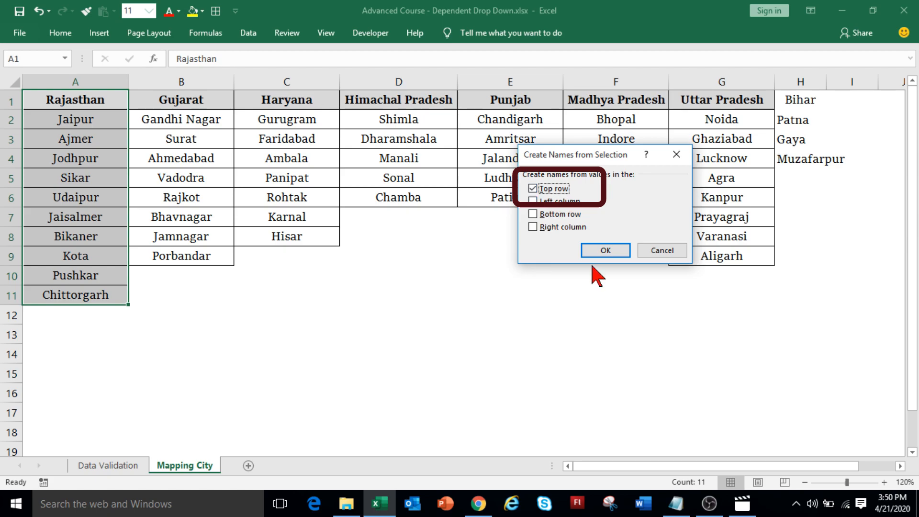
pyautogui.click(606, 251)
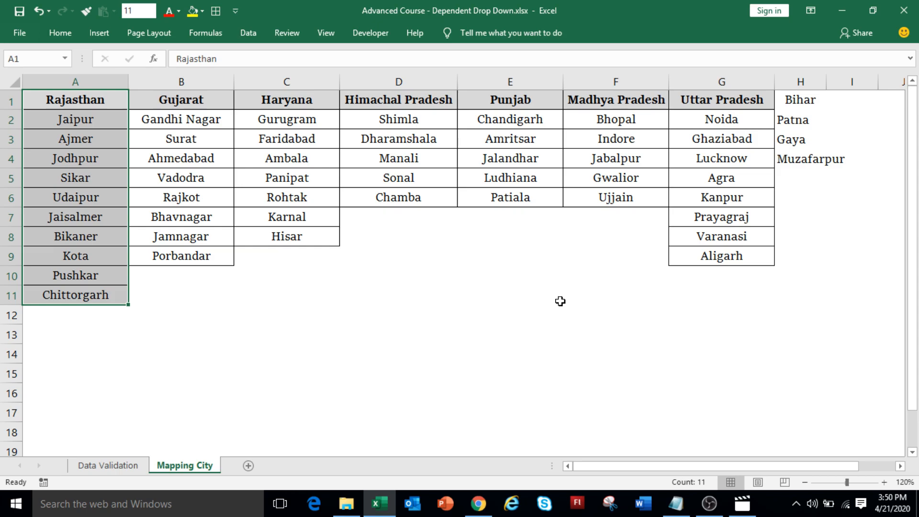
# Step: Create a named range from the Gujarat column B1:B9, using the top row as the name
pyautogui.moveTo(180, 100); pyautogui.dragTo(164, 254)
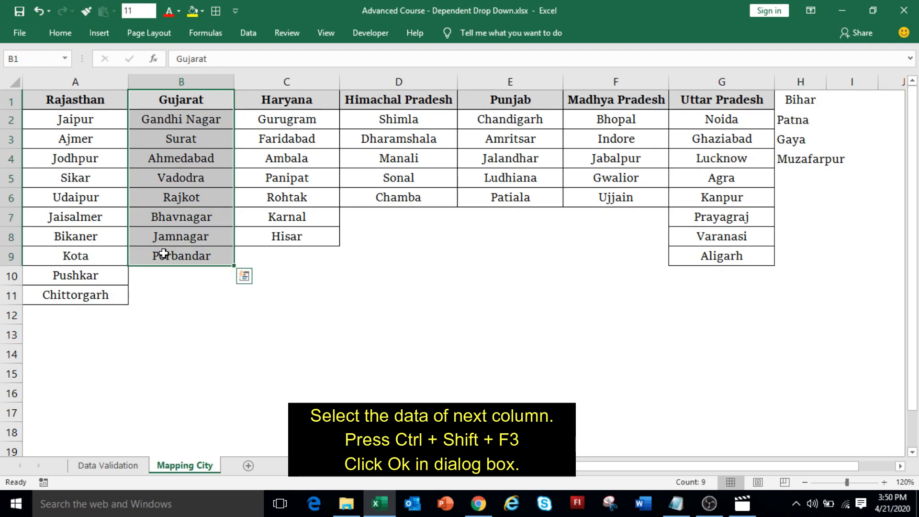
pyautogui.hotkey('ctrl', 'shift', 'F3')
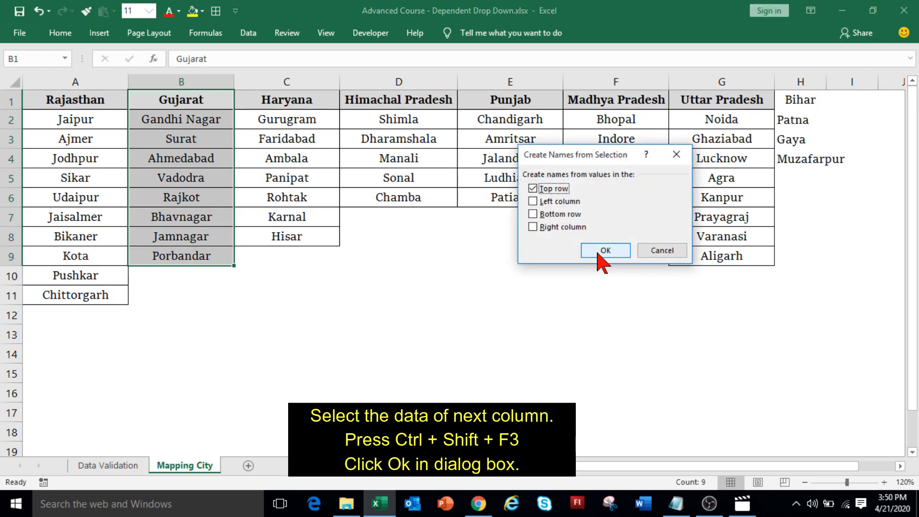
pyautogui.click(597, 252)
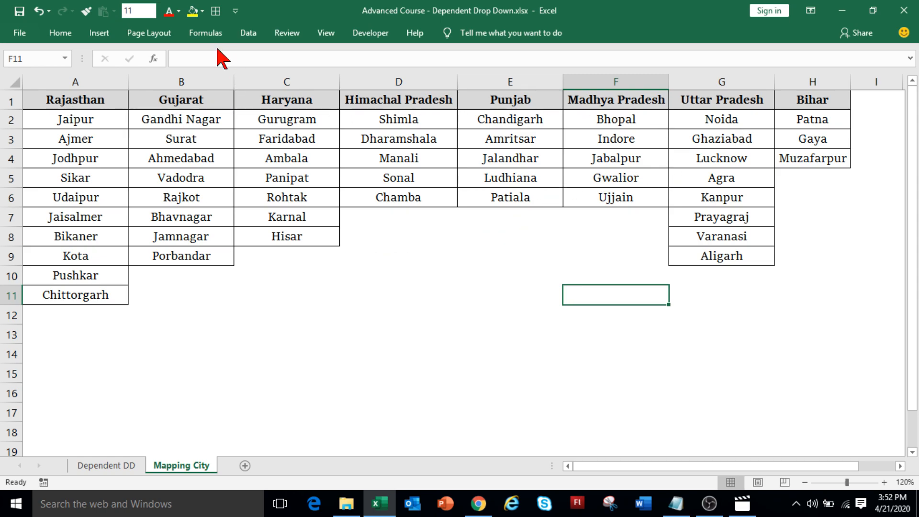
# Step: Review the workbook's state named ranges and their referenced cells in the Name Manager
pyautogui.click(205, 32)
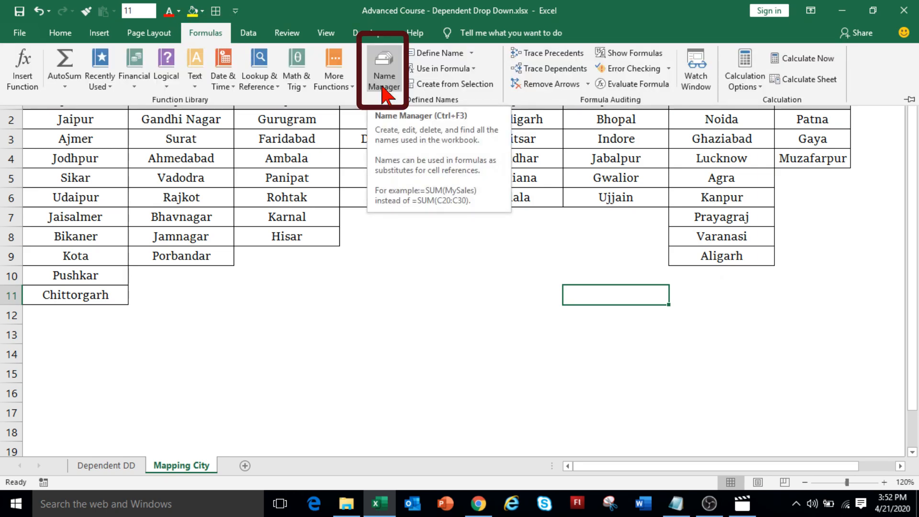
pyautogui.click(384, 88)
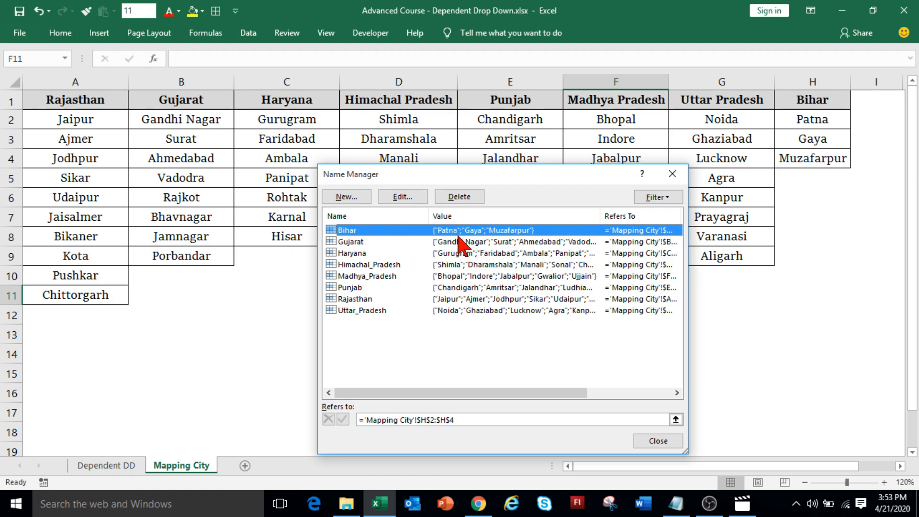
pyautogui.click(668, 441)
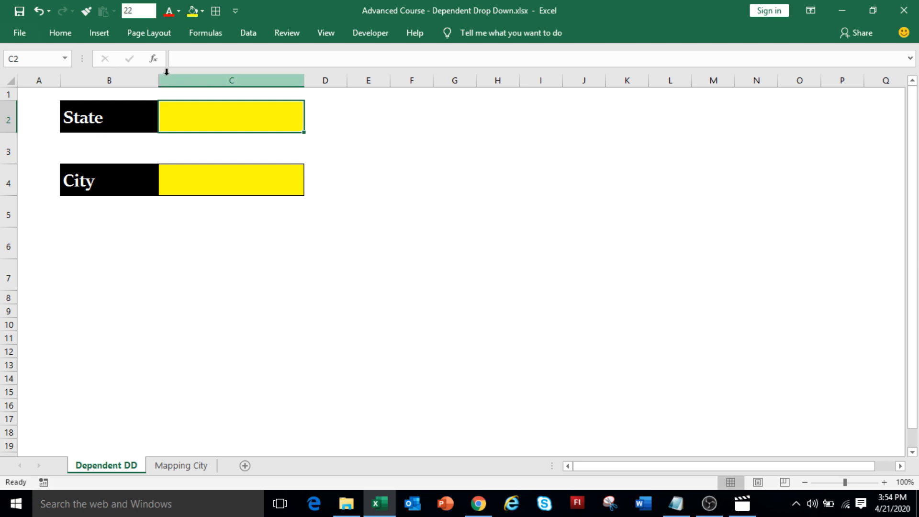
# Step: Add List data validation to State cell C2 on Dependent DD, sourced from Mapping City cells A1:H1, and choose Uttar Pradesh
pyautogui.click(249, 32)
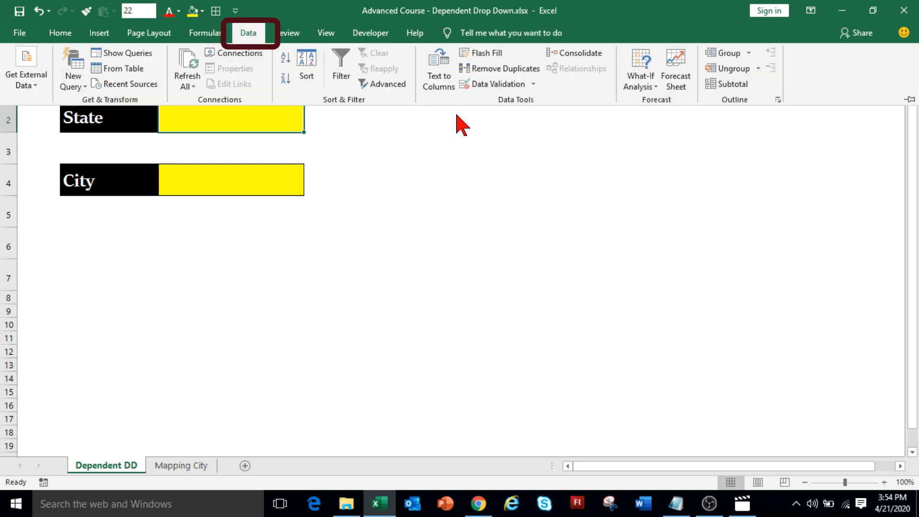
pyautogui.click(498, 85)
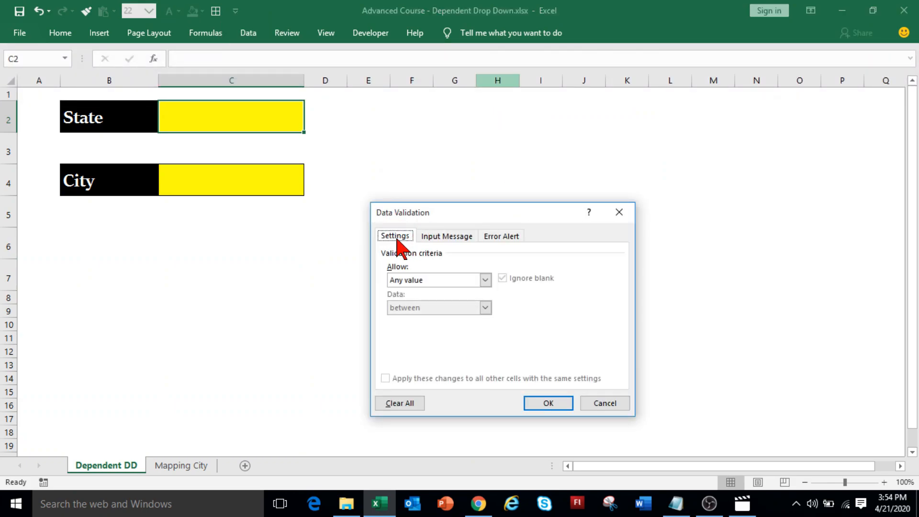
pyautogui.click(419, 280)
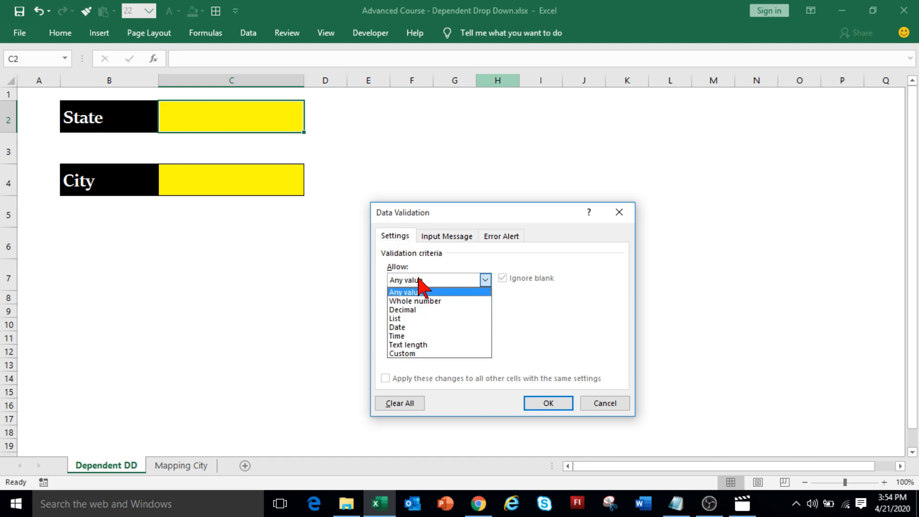
pyautogui.click(416, 318)
pyautogui.click(392, 334)
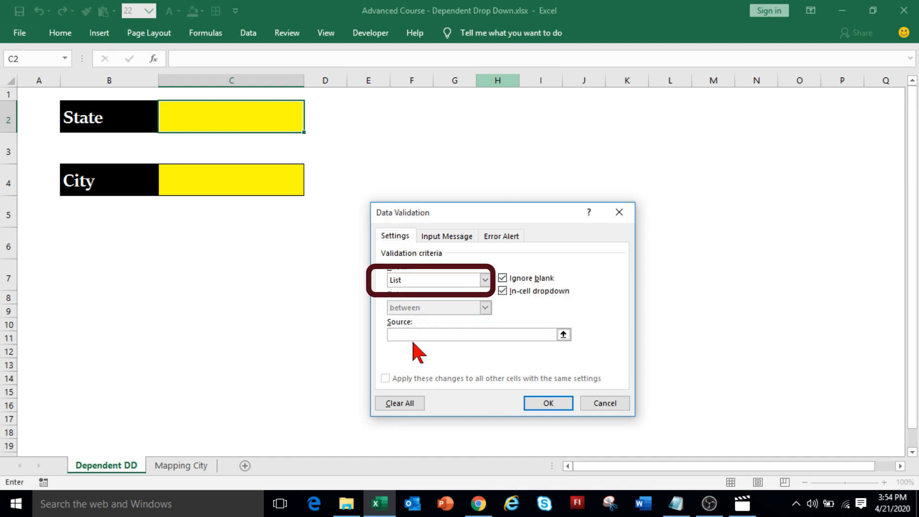
pyautogui.click(200, 471)
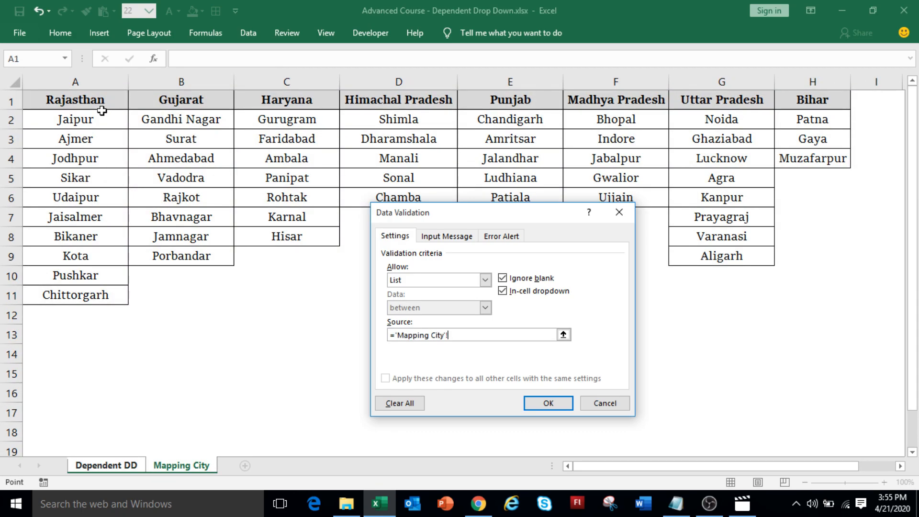
pyautogui.moveTo(75, 95); pyautogui.dragTo(802, 99)
pyautogui.click(549, 404)
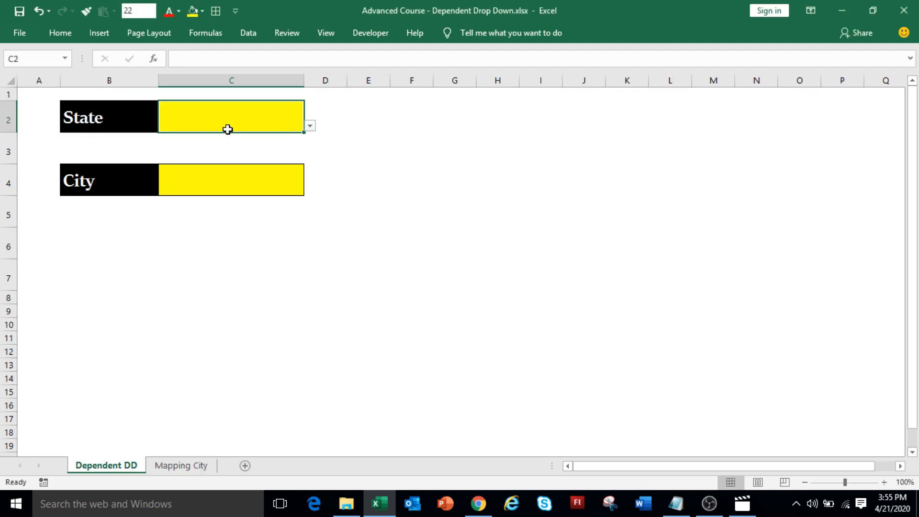
pyautogui.click(310, 126)
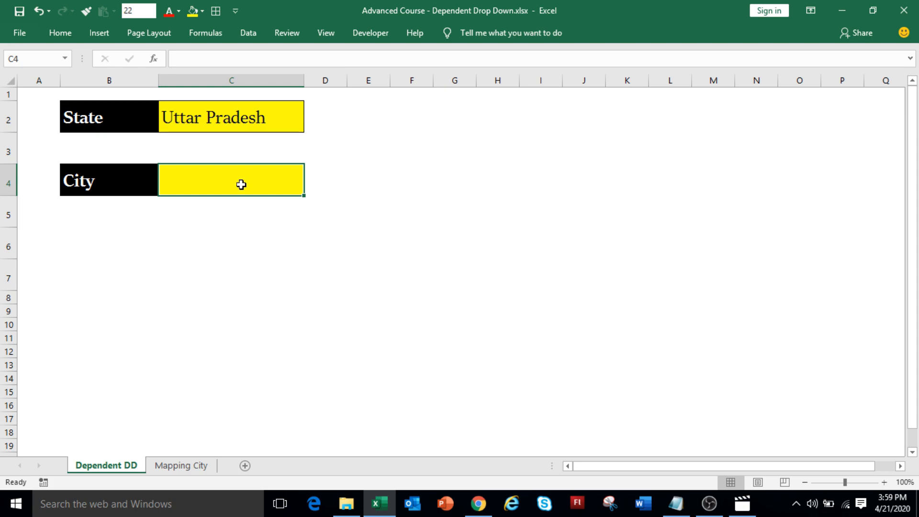
# Step: Add List data validation to City cell C4 with source =INDIRECT(SUBSTITUTE($C$2," ","_")), and choose Varanasi as the city
pyautogui.click(247, 33)
pyautogui.click(497, 85)
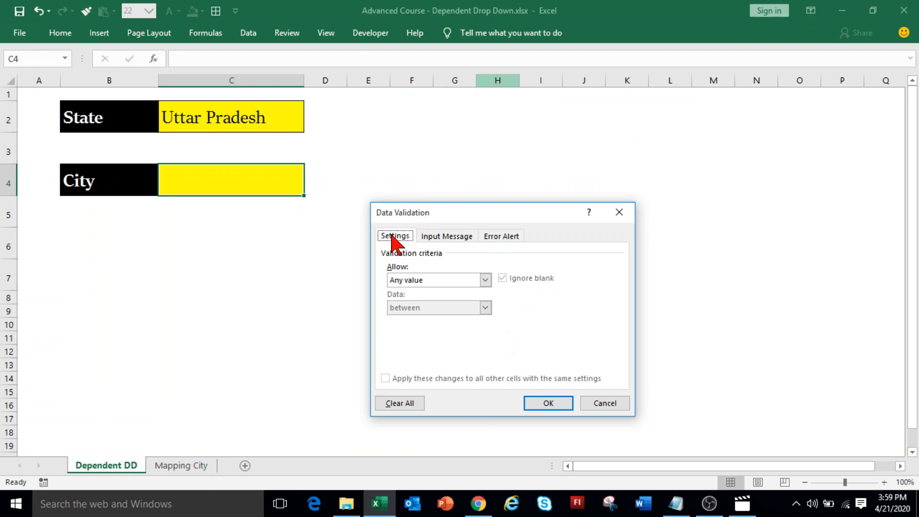
pyautogui.click(426, 280)
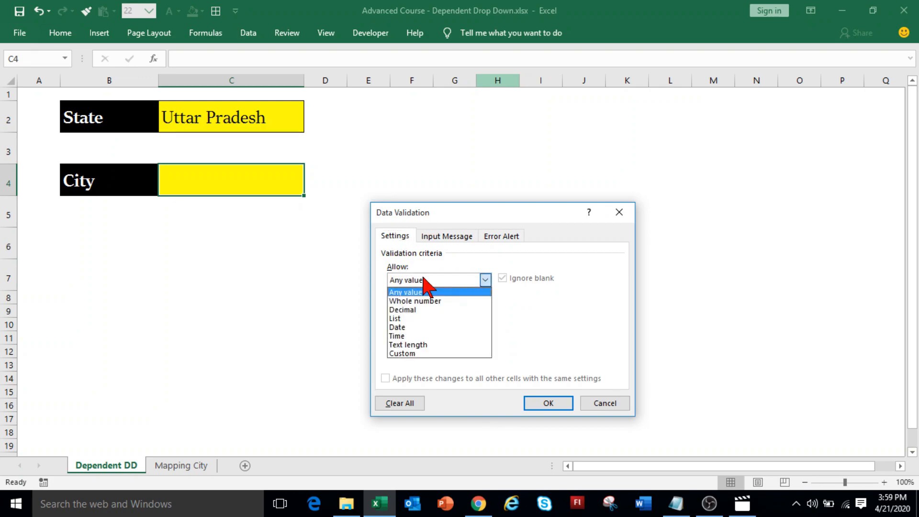
pyautogui.click(424, 319)
pyautogui.click(417, 335)
pyautogui.write('=INDIRECT')
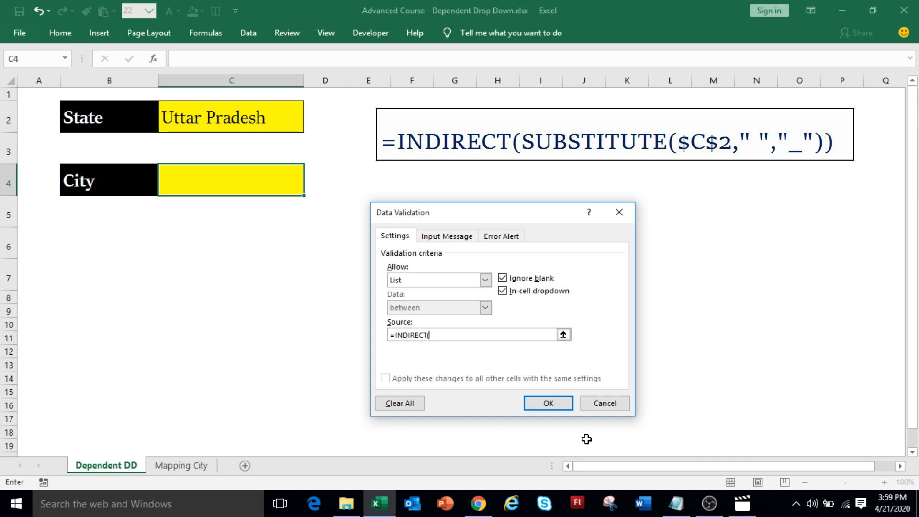
pyautogui.write('(')
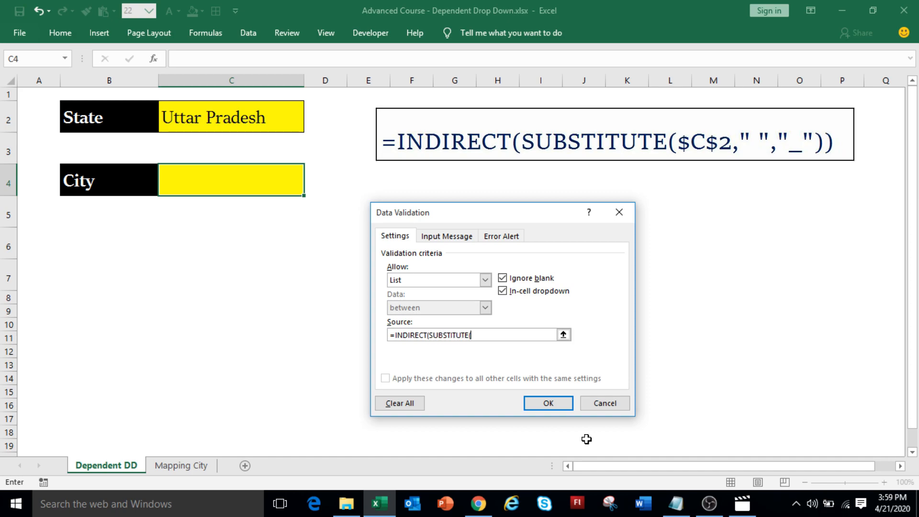
pyautogui.click(238, 120)
pyautogui.write('," ","_"))')
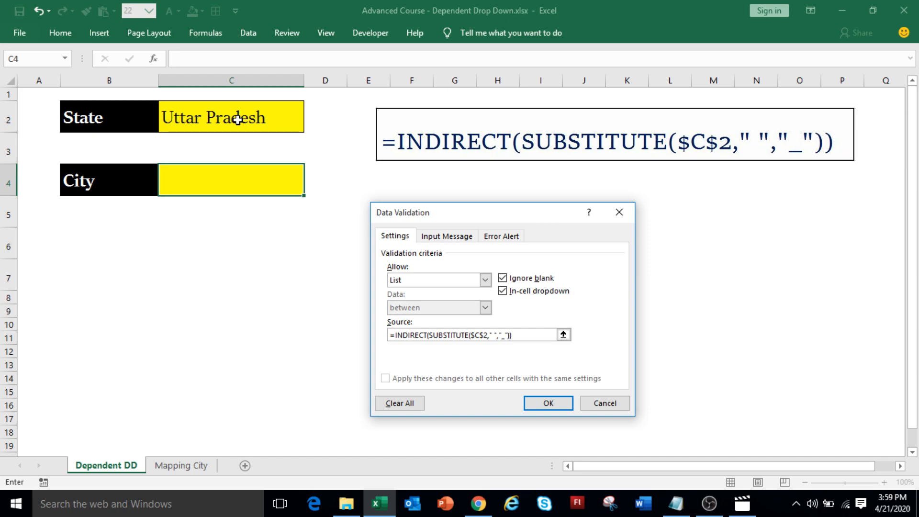
pyautogui.click(556, 403)
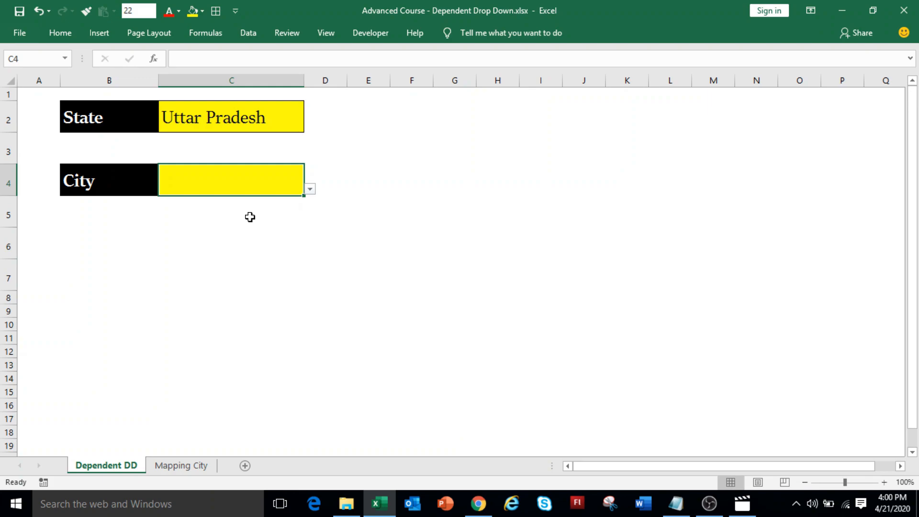
pyautogui.click(310, 189)
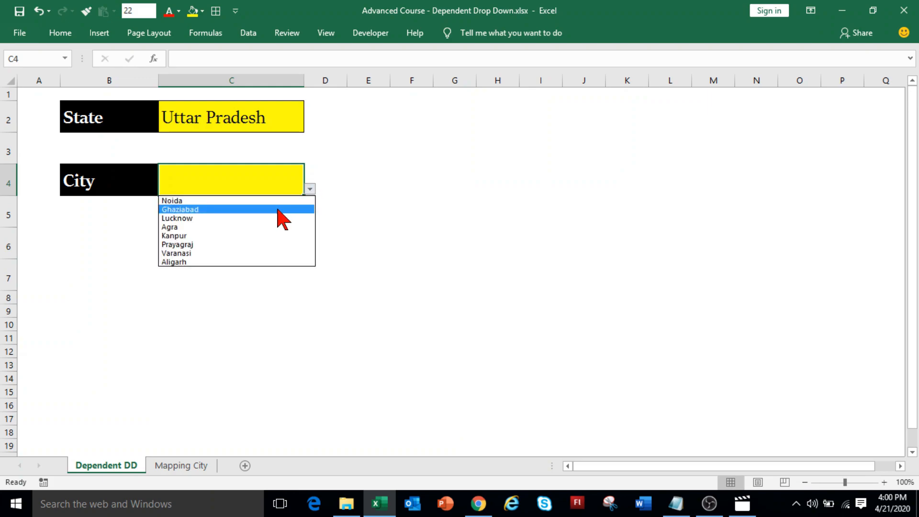
pyautogui.click(277, 252)
# Step: Test the dependent list by choosing Bihar in State cell C2 and Gaya in City cell C4
pyautogui.click(277, 121)
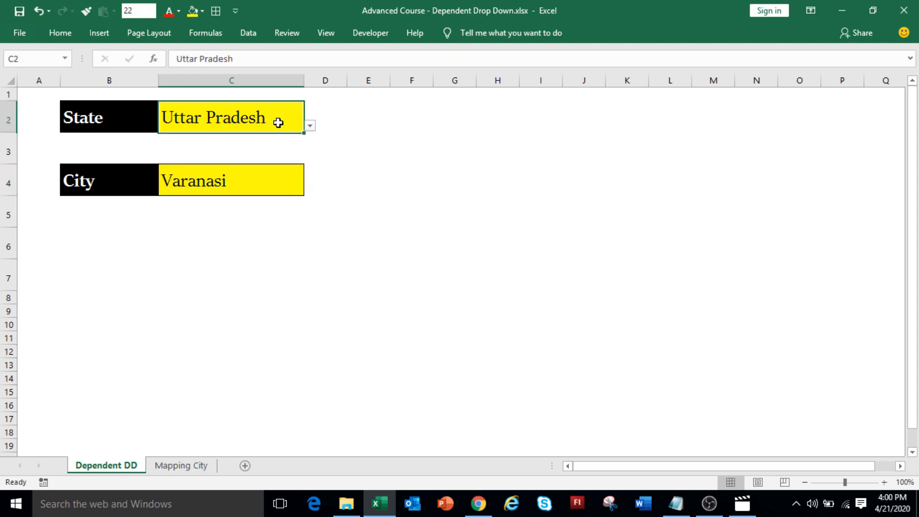
pyautogui.click(310, 126)
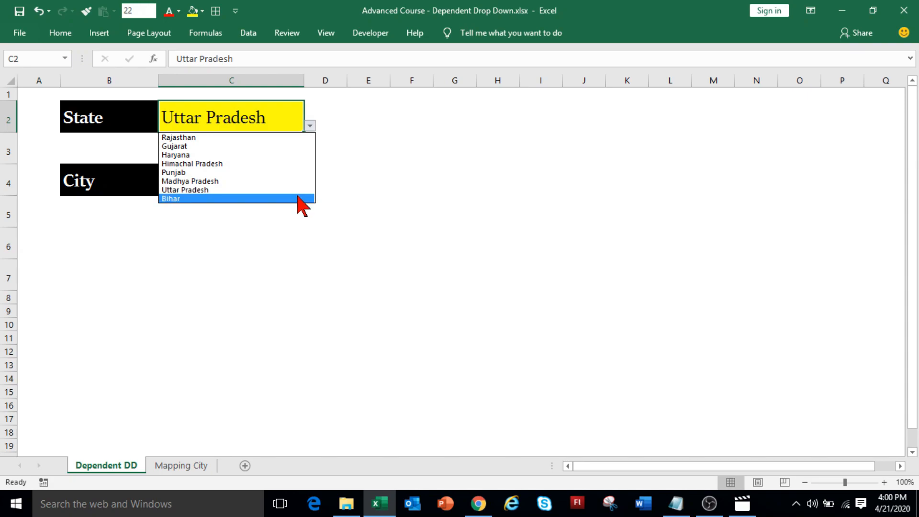
pyautogui.click(299, 198)
pyautogui.click(294, 191)
pyautogui.click(309, 190)
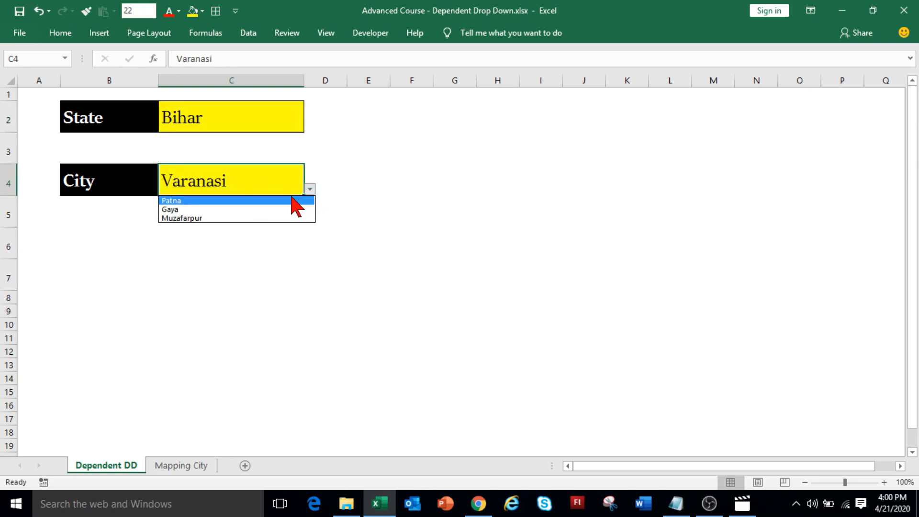
pyautogui.click(288, 210)
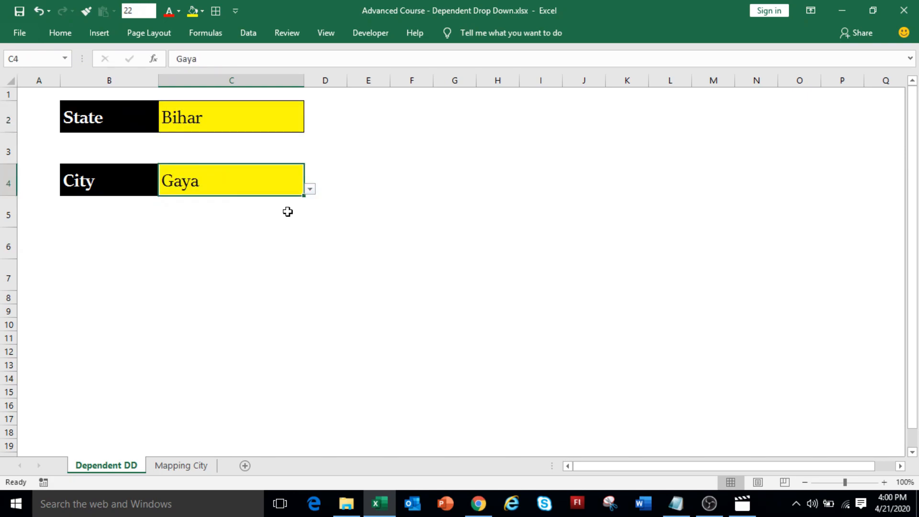